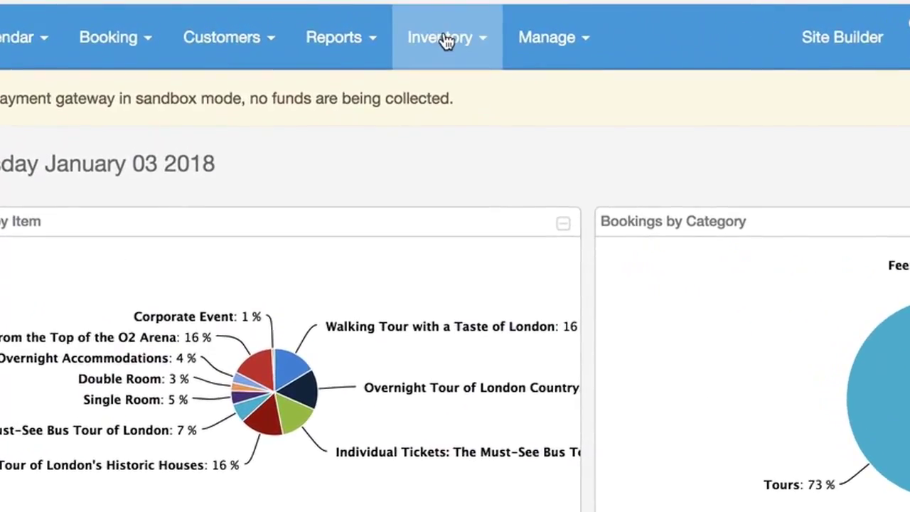
# Start a new inventory item named Bus in a newly created category called Resources
pyautogui.click(363, 27)
pyautogui.click(438, 97)
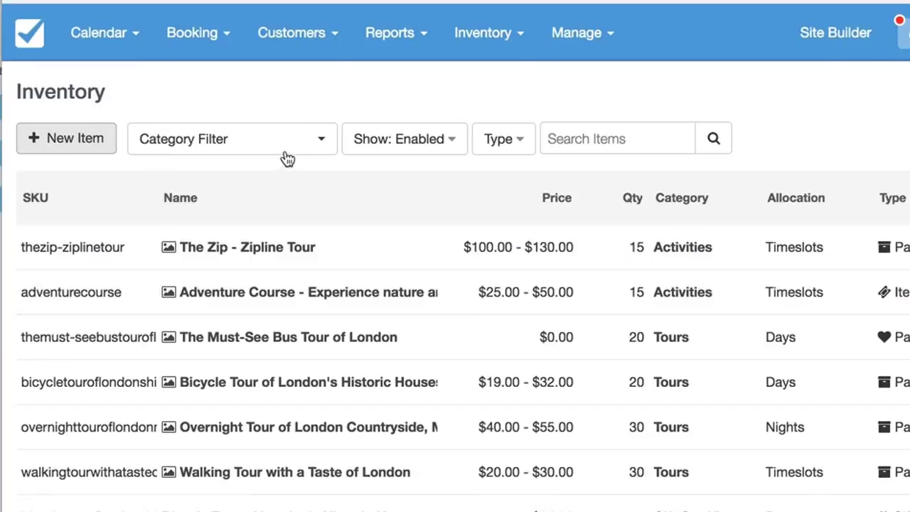
pyautogui.click(207, 245)
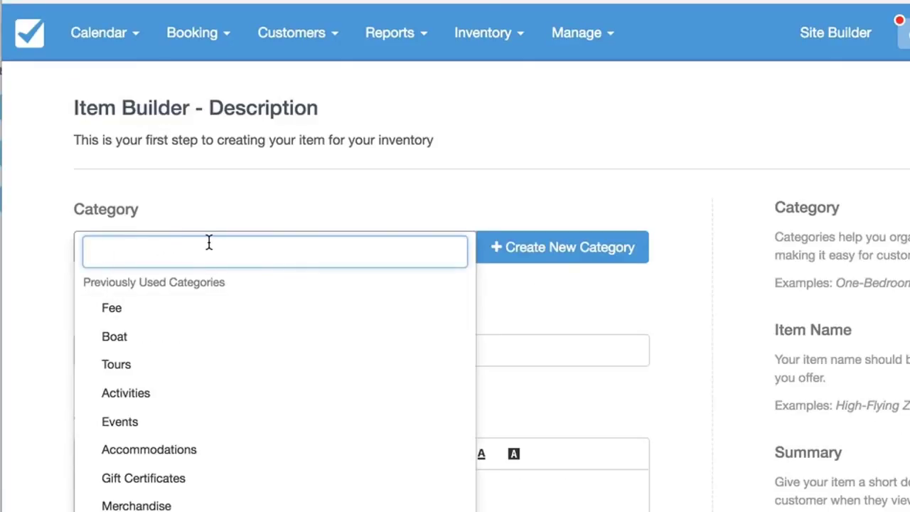
pyautogui.write('Resources')
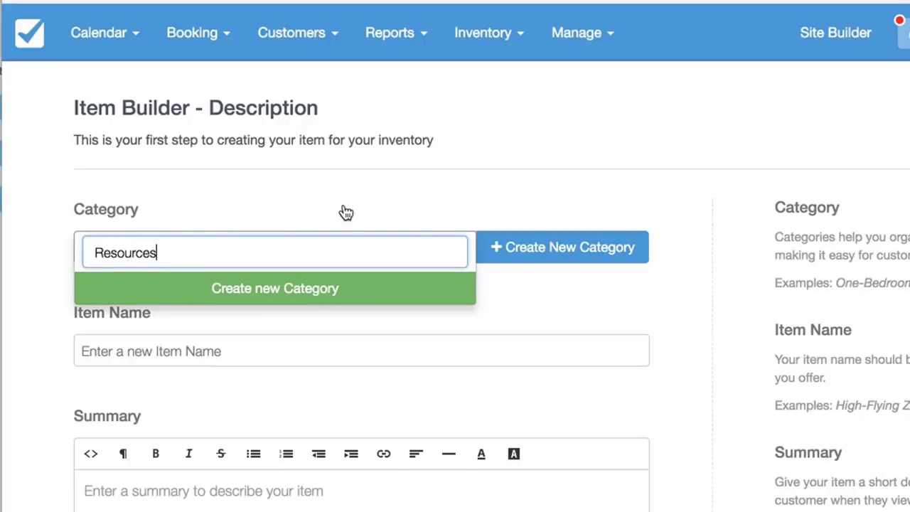
pyautogui.click(420, 297)
pyautogui.click(242, 347)
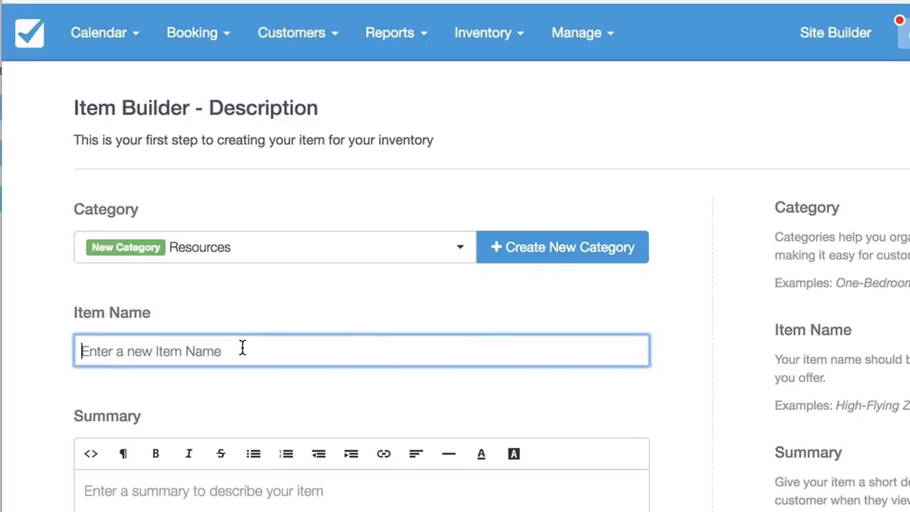
pyautogui.write('Bus')
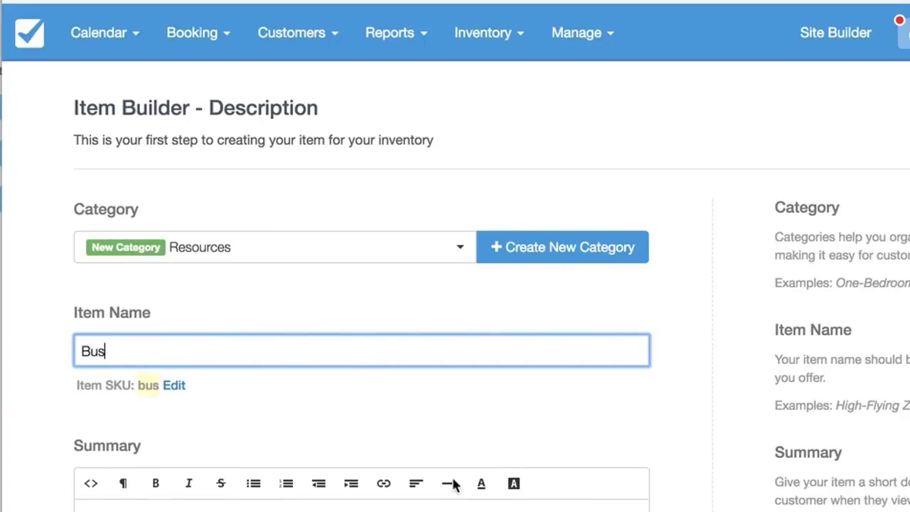
pyautogui.press('Tab')
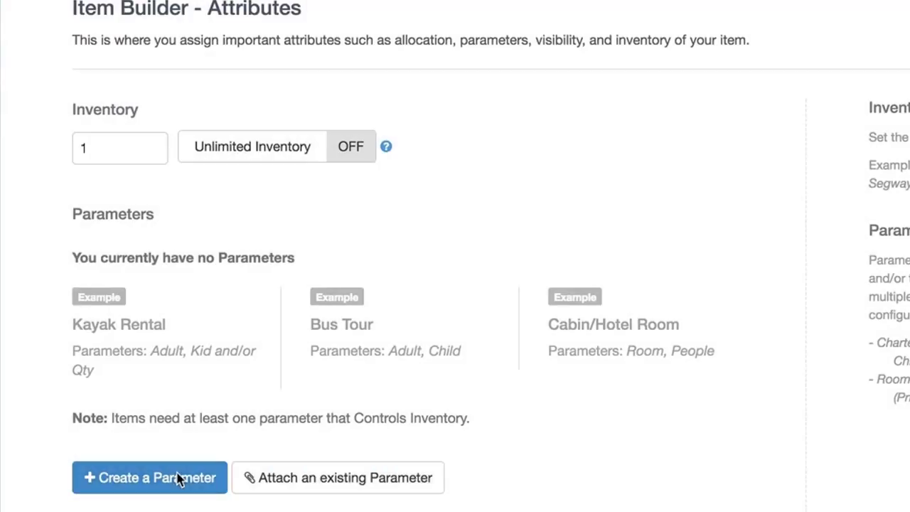
# Start a new parameter for the Bus item and name it Bus Capacity
pyautogui.click(178, 478)
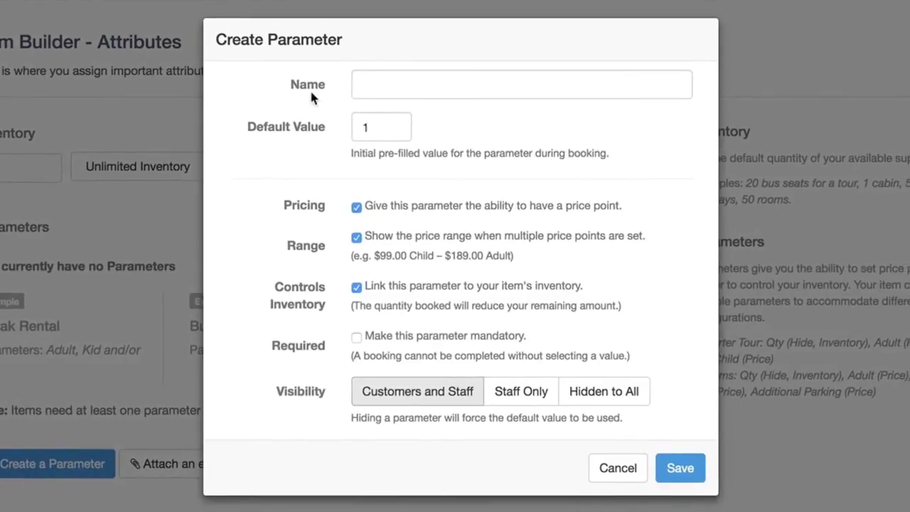
pyautogui.click(536, 73)
pyautogui.write('passenger')
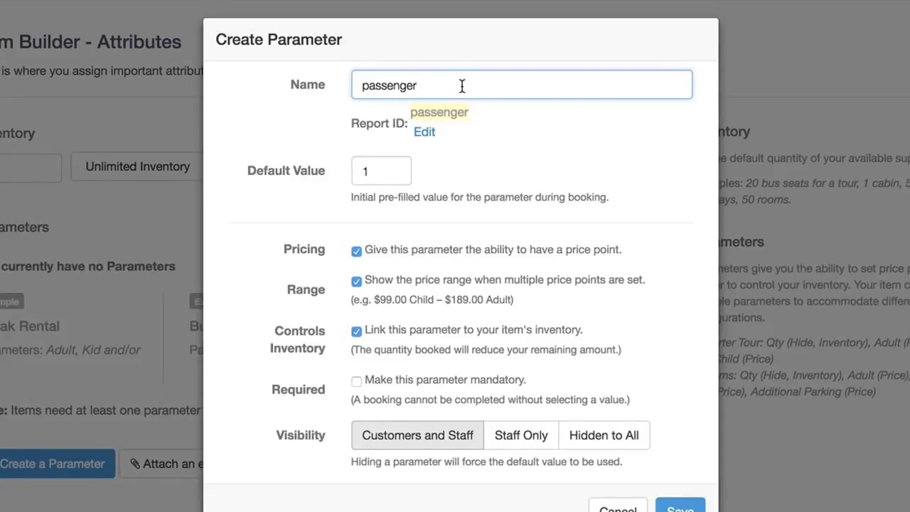
pyautogui.doubleClick(389, 85)
pyautogui.write('B')
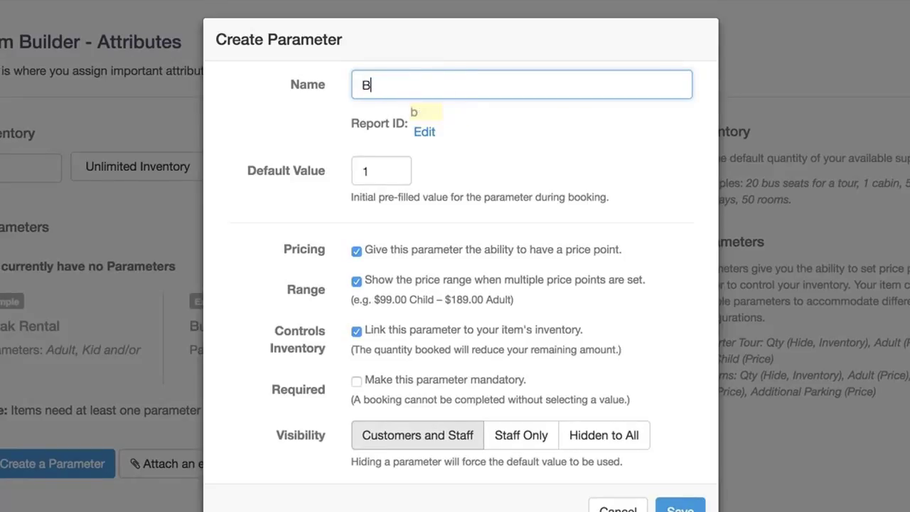
pyautogui.write('us Capacity')
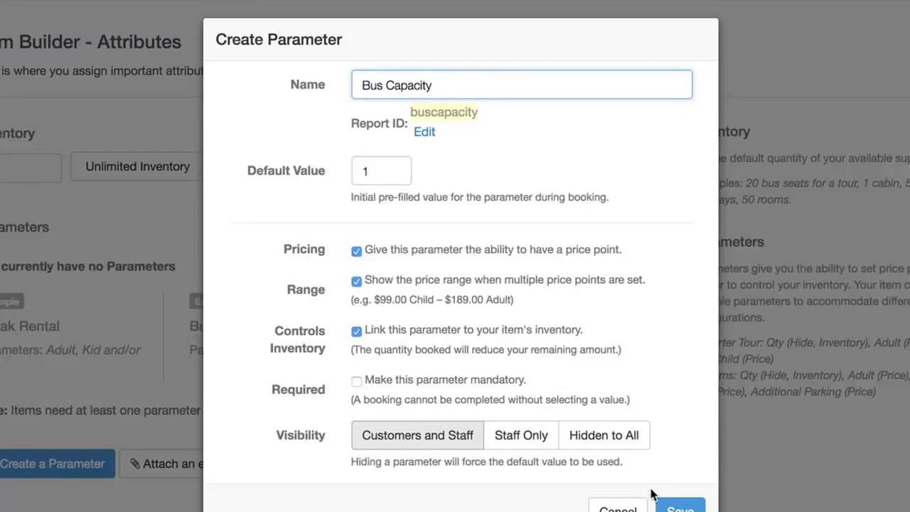
# Make the Bus Capacity parameter mandatory and visible to Staff Only, without price point or price range, and save it
pyautogui.click(590, 437)
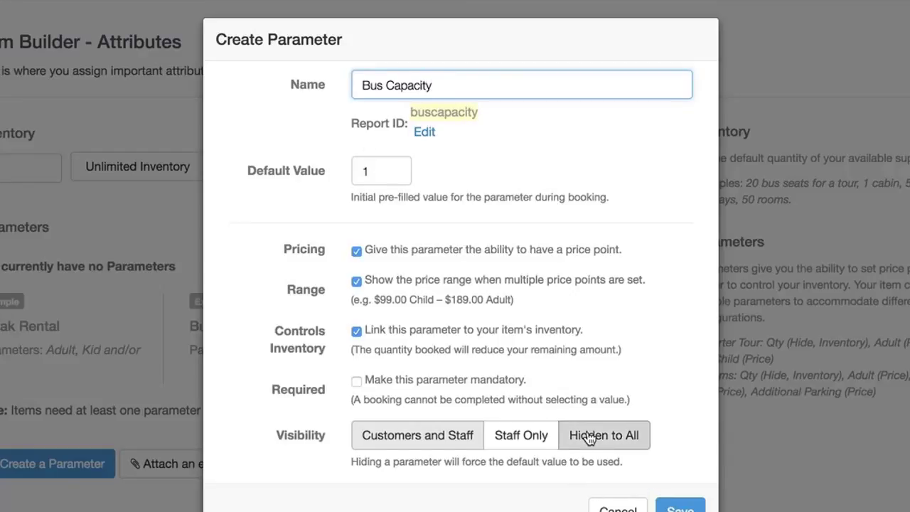
pyautogui.click(357, 383)
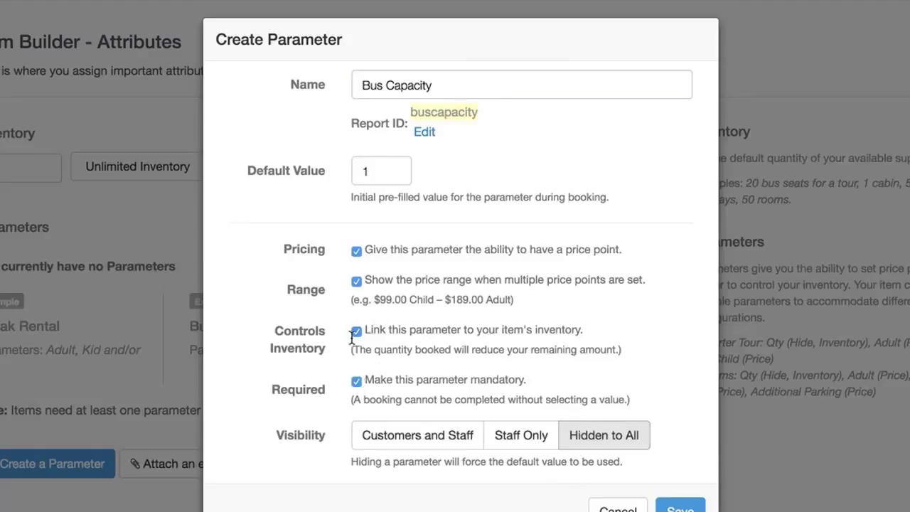
pyautogui.click(357, 280)
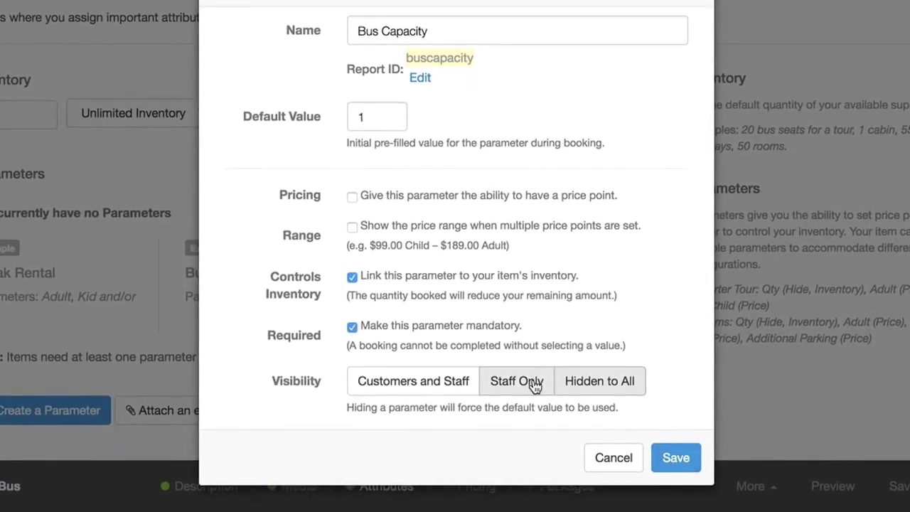
pyautogui.click(535, 382)
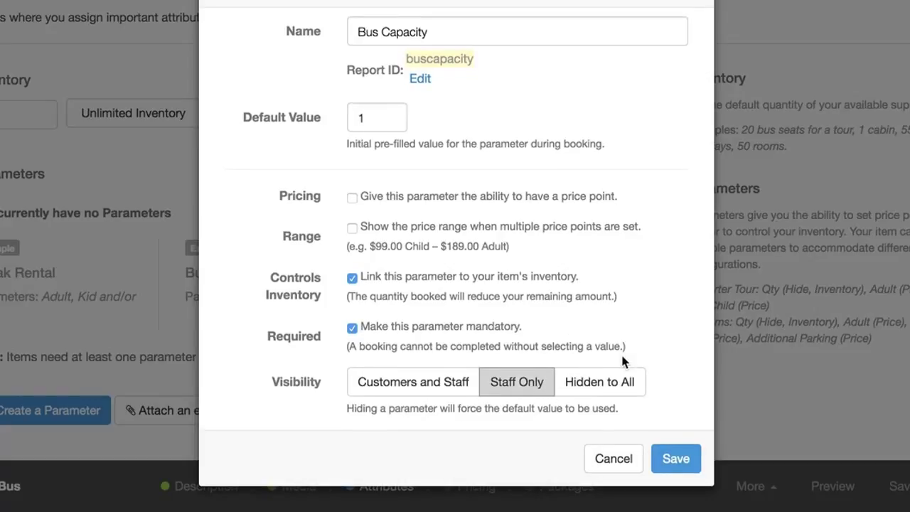
pyautogui.click(687, 462)
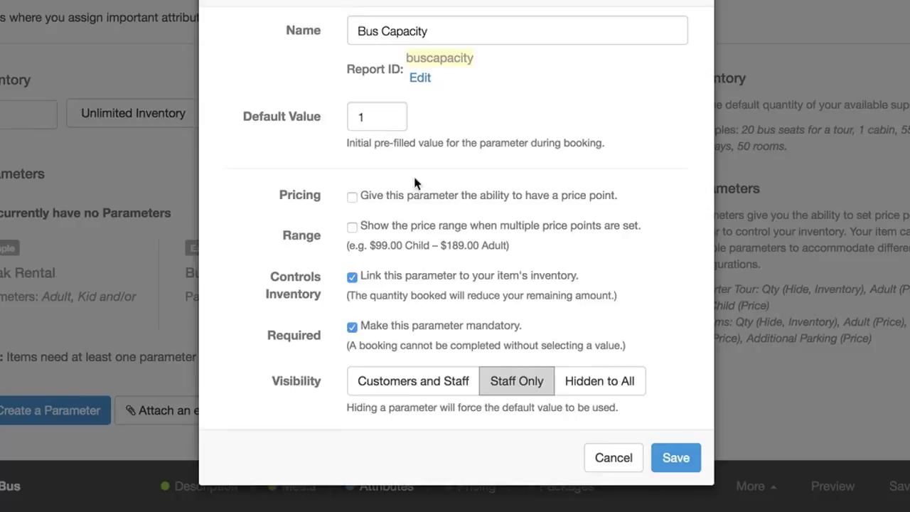
pyautogui.click(673, 464)
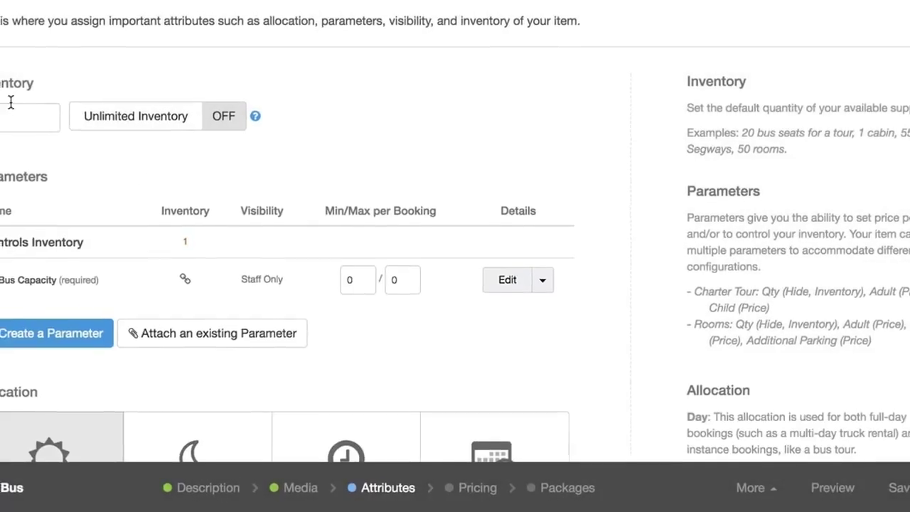
# Set the Bus item's default inventory quantity to 10
pyautogui.click(10, 115)
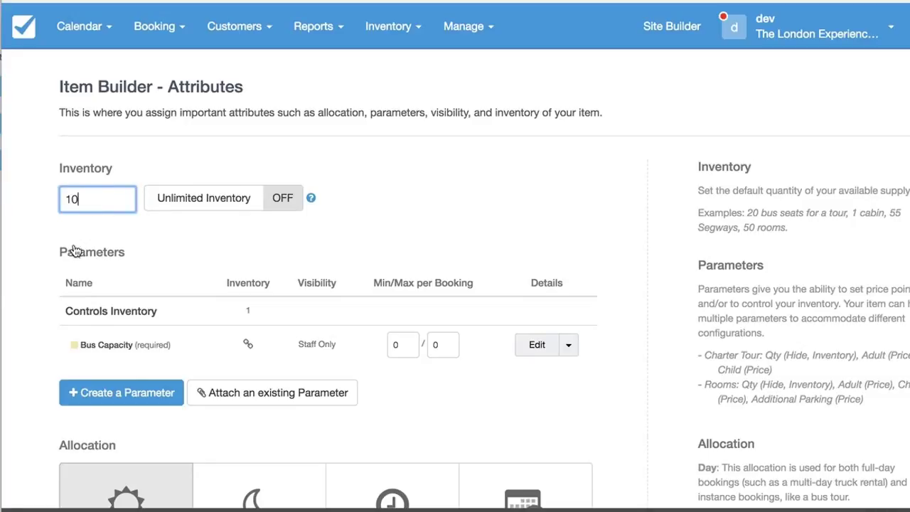
pyautogui.press('Tab')
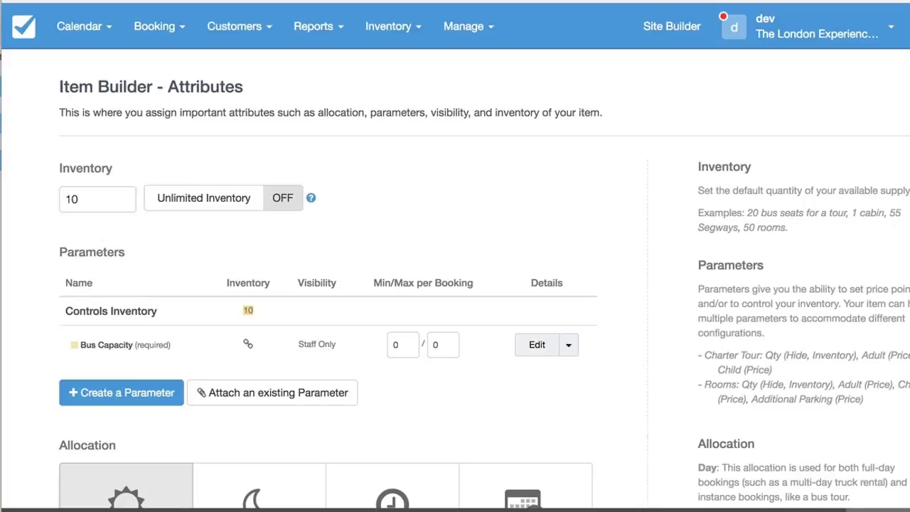
# Start another new inventory item named Buss Tour in the existing Tours category
pyautogui.click(384, 27)
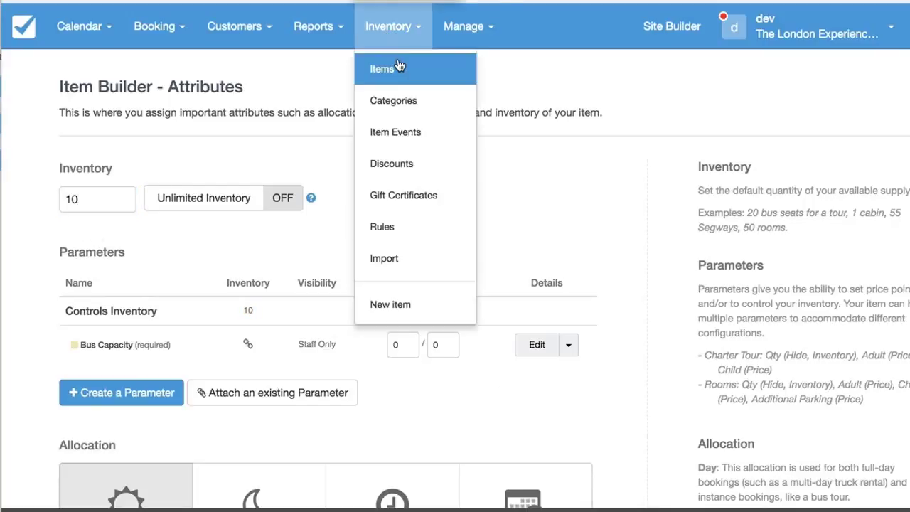
pyautogui.click(400, 67)
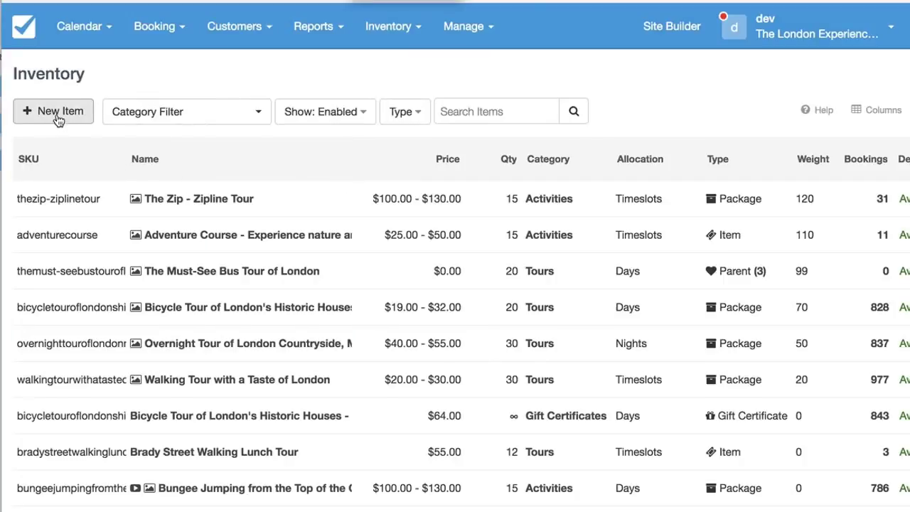
pyautogui.click(57, 113)
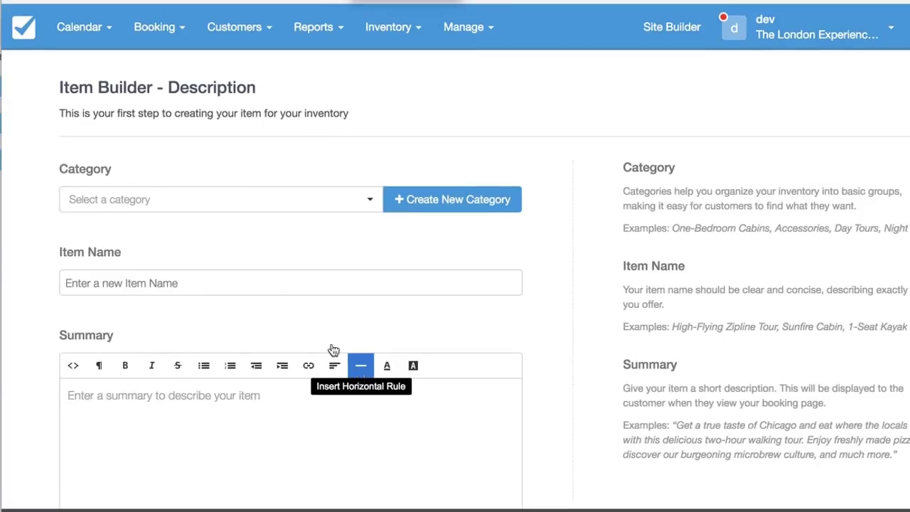
pyautogui.click(320, 196)
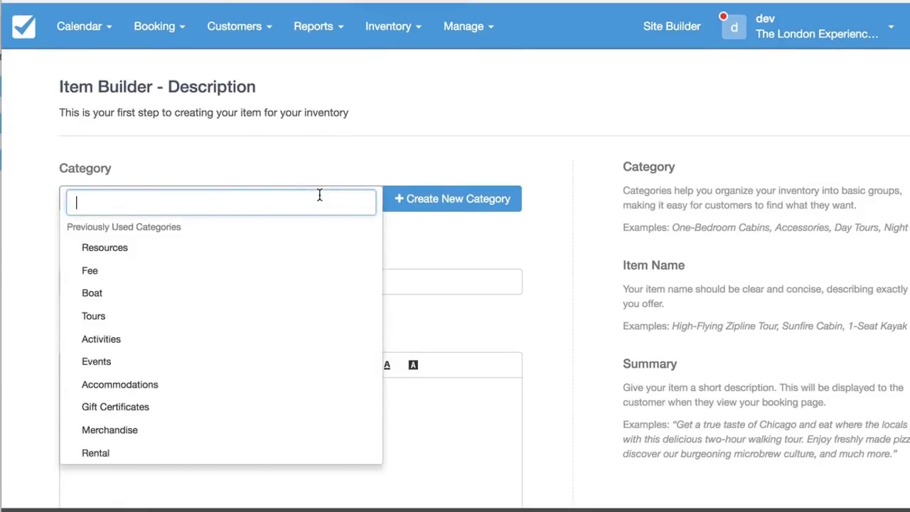
pyautogui.write('Bus')
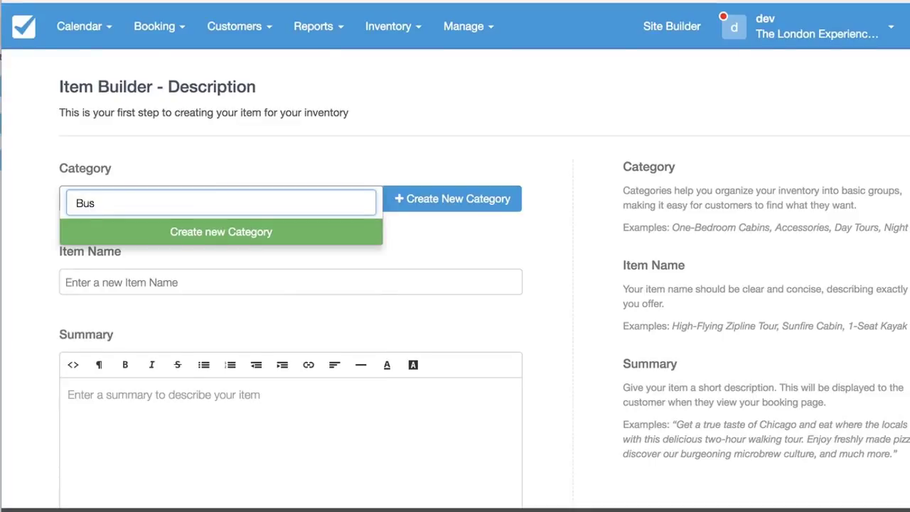
pyautogui.press('BackSpace')
pyautogui.press('BackSpace')
pyautogui.press('BackSpace')
pyautogui.write('Tour')
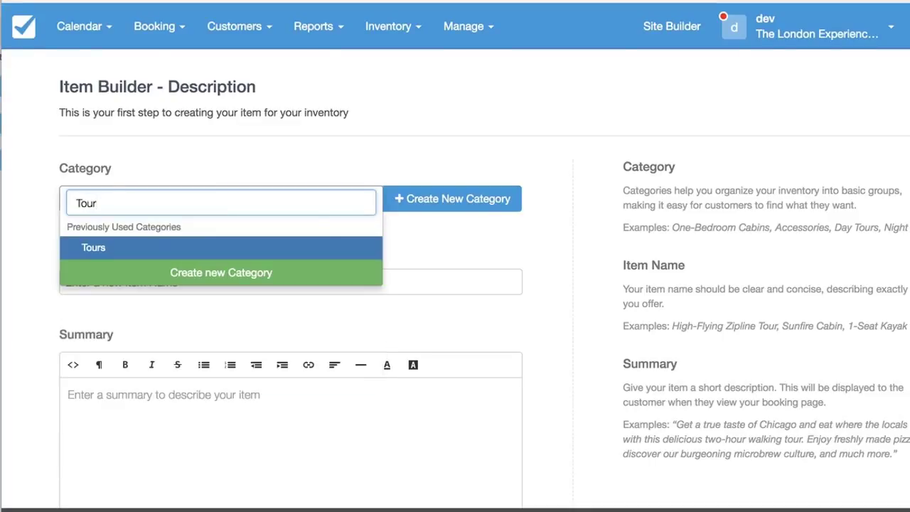
pyautogui.click(299, 246)
pyautogui.click(252, 283)
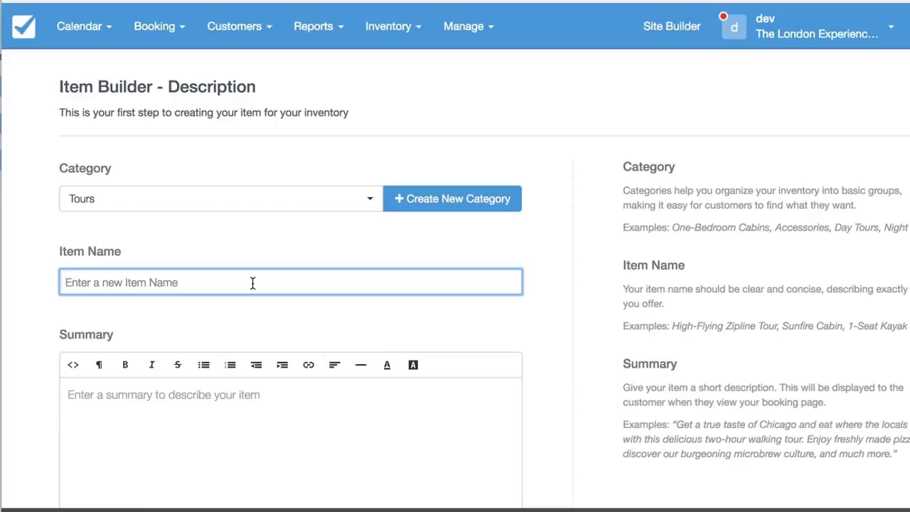
pyautogui.write('Buss Tour')
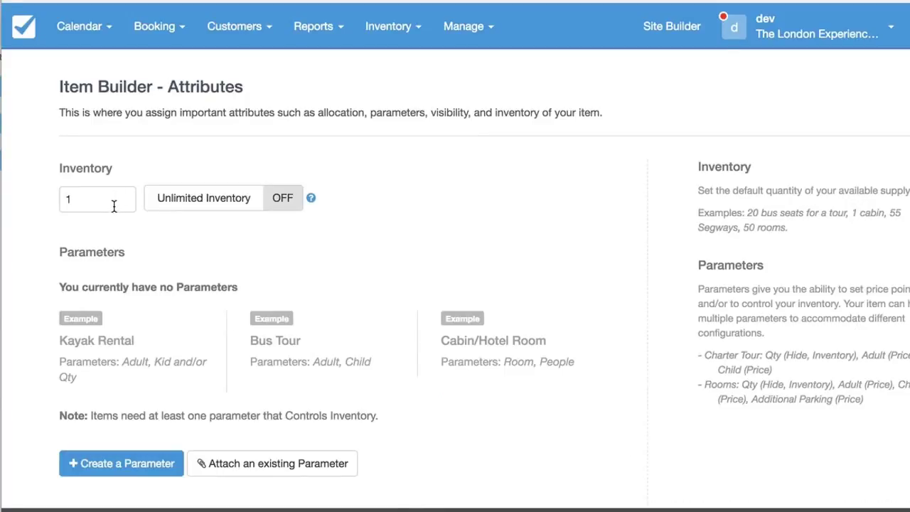
# Give the tour item unlimited inventory and attach the existing Adults and Children parameters
pyautogui.click(222, 208)
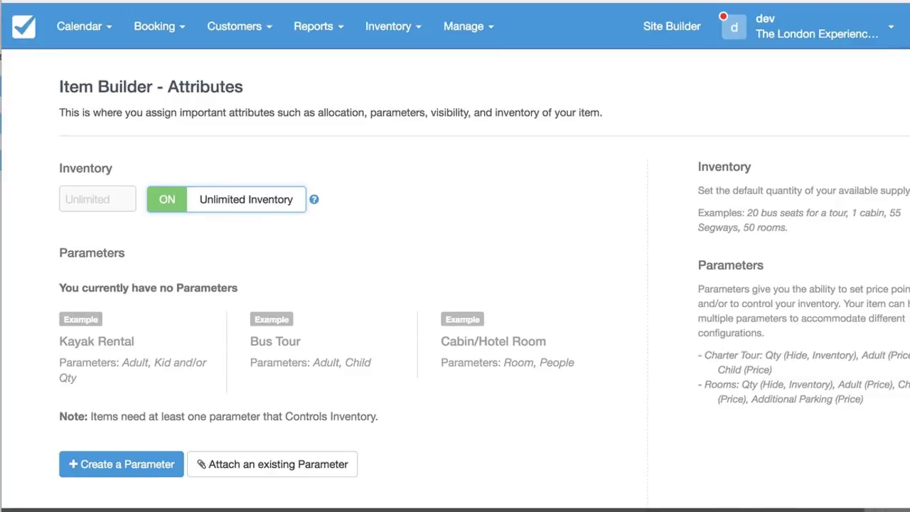
pyautogui.click(241, 463)
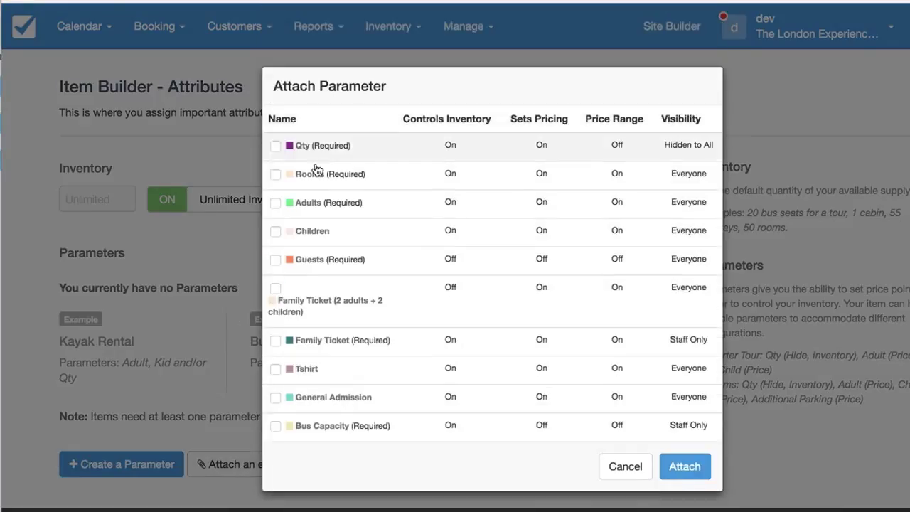
pyautogui.click(276, 203)
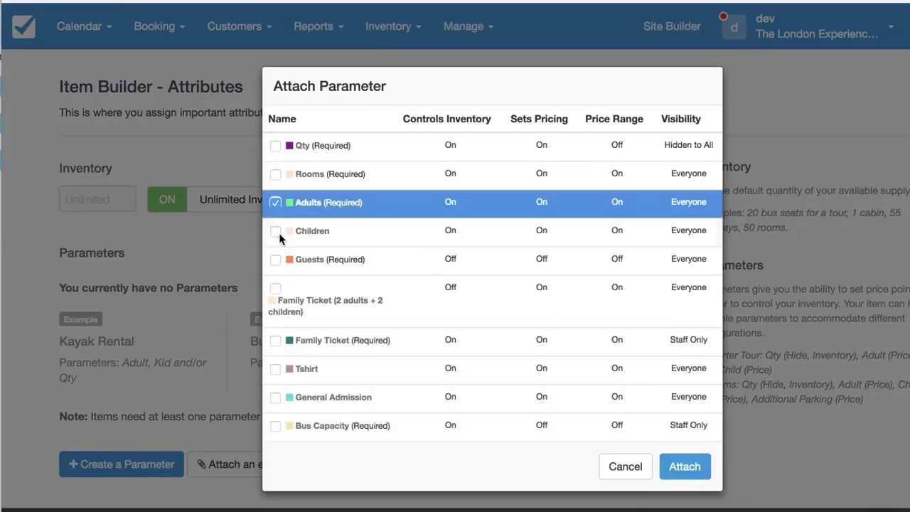
pyautogui.click(276, 232)
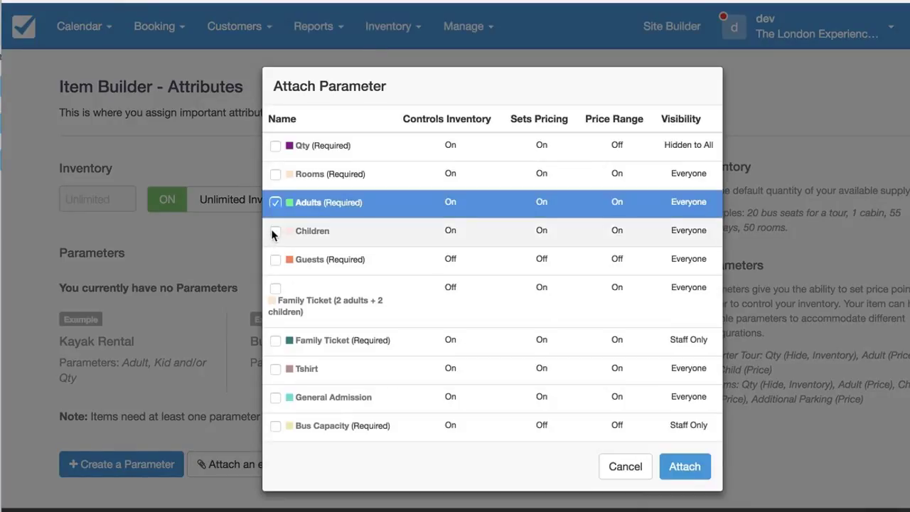
pyautogui.click(684, 468)
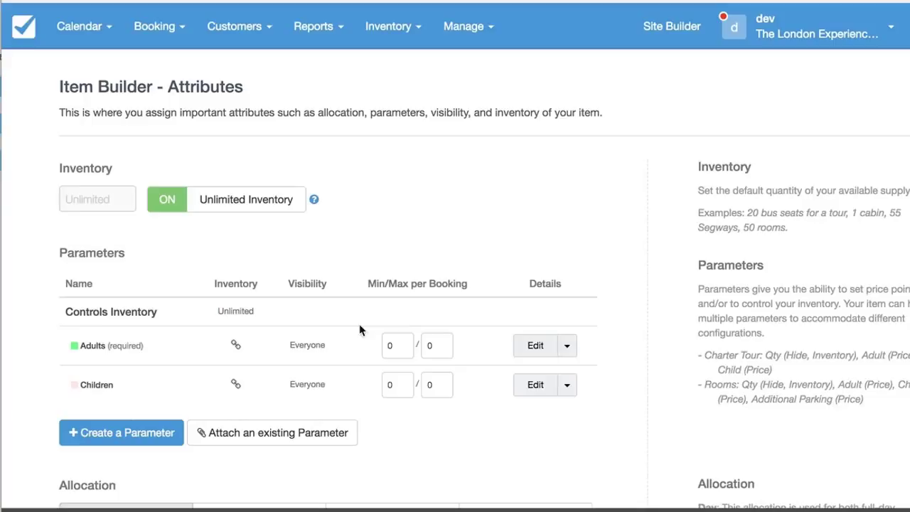
# Set the per-booking limits to a minimum of 1 and maximum of 10 adults, and a maximum of 9 children
pyautogui.click(440, 345)
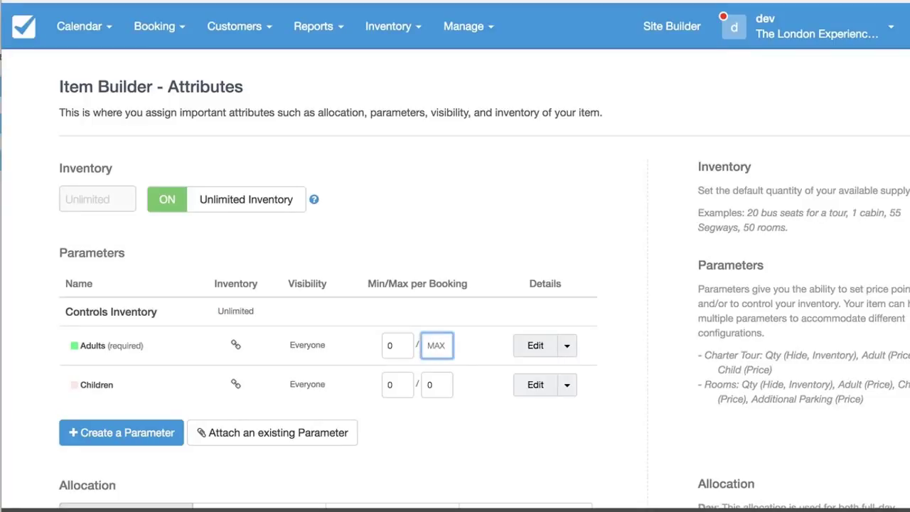
pyautogui.click(394, 345)
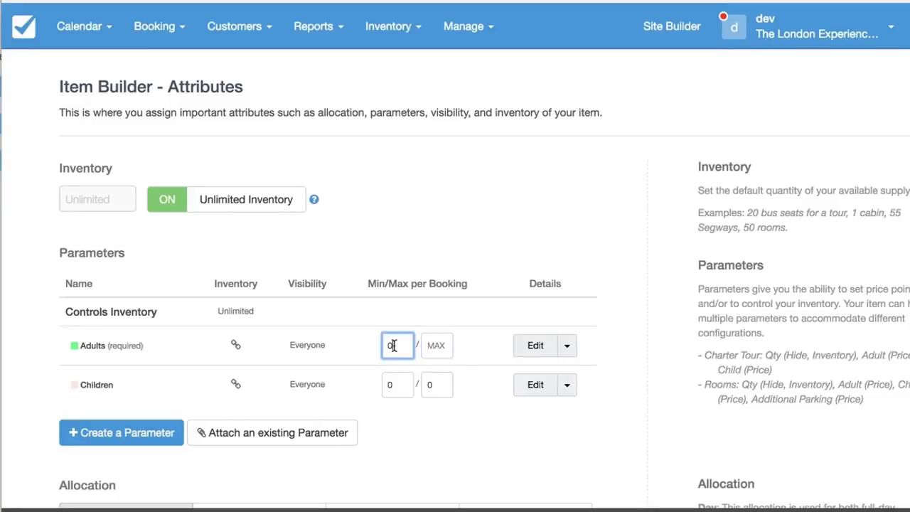
pyautogui.click(436, 385)
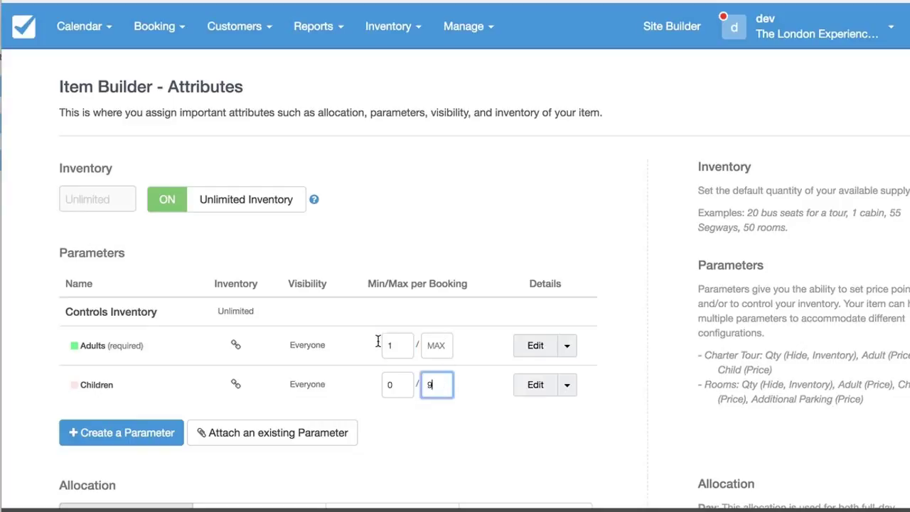
pyautogui.click(437, 346)
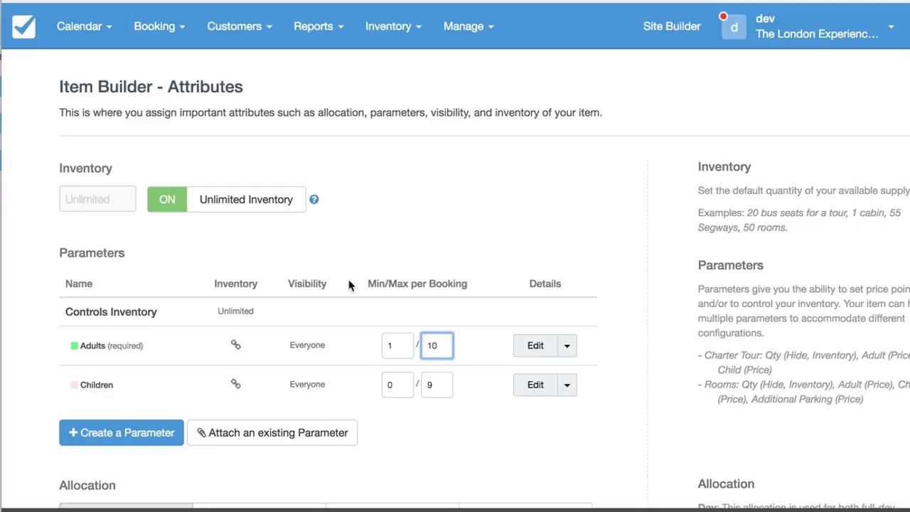
# Edit the Adults parameter to have a default value of 1 and save it
pyautogui.click(537, 346)
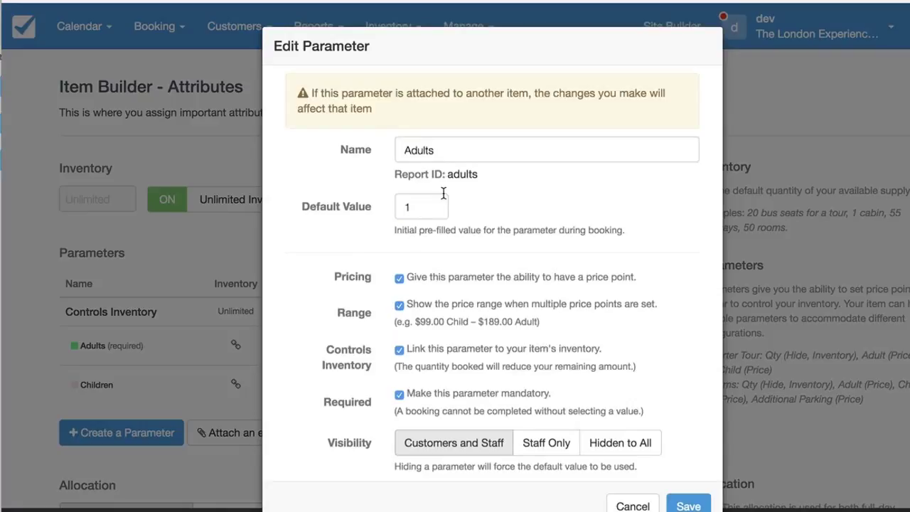
pyautogui.click(408, 207)
pyautogui.press('BackSpace')
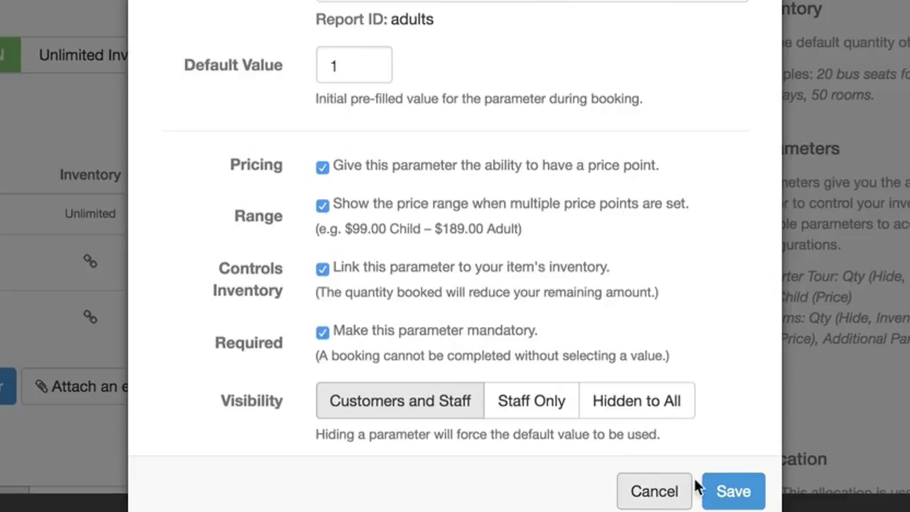
pyautogui.click(737, 499)
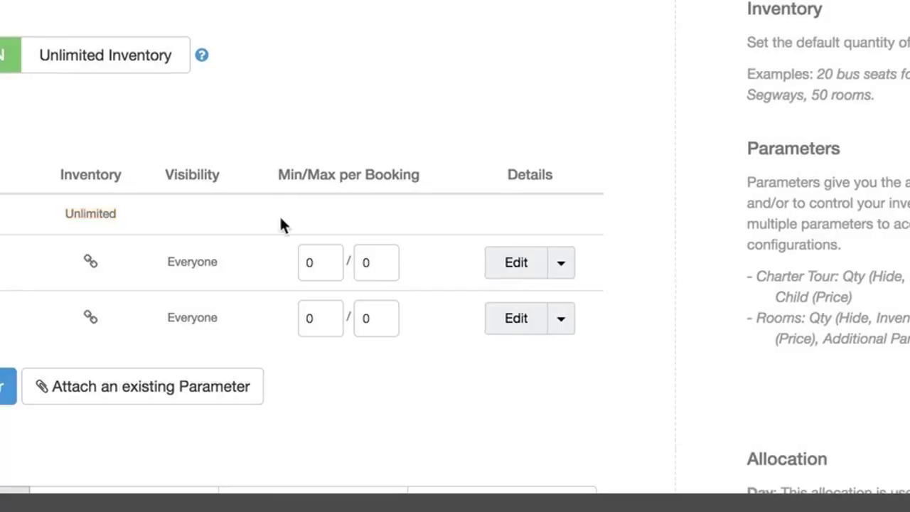
# Re-enter the per-booking limits as 1 to 10 for Adults and a maximum of 9 for Children
pyautogui.click(512, 278)
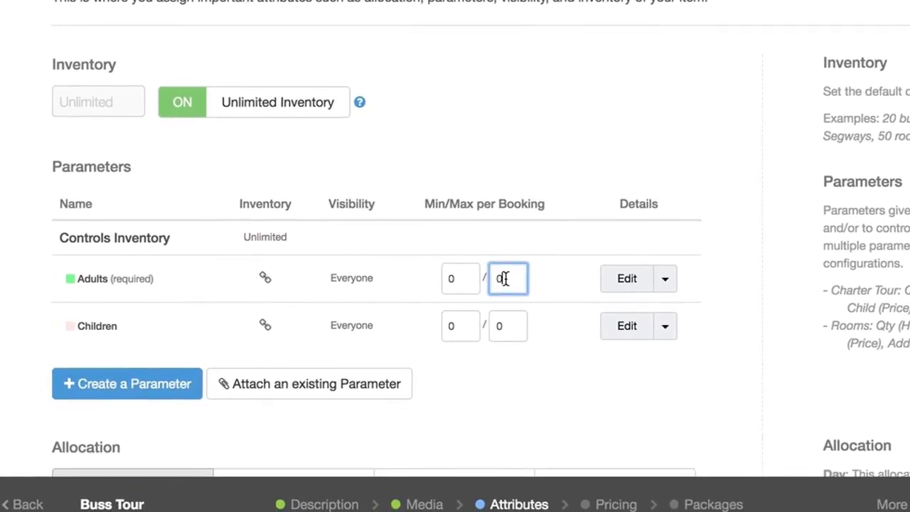
pyautogui.write('10')
pyautogui.click(459, 277)
pyautogui.press('BackSpace')
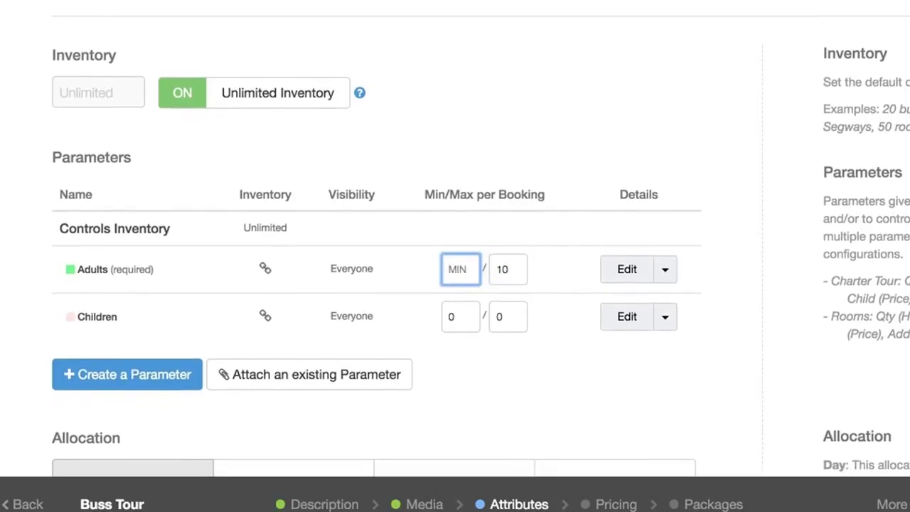
pyautogui.write('1')
pyautogui.click(505, 322)
pyautogui.press('BackSpace')
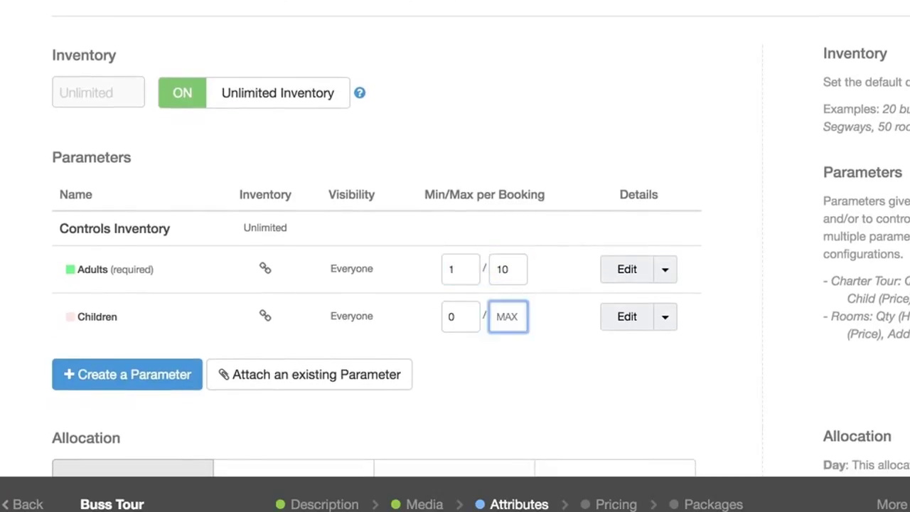
# Set the tour's per-day base price to 20.00 for Adults and 10.00 for Children
pyautogui.click(711, 505)
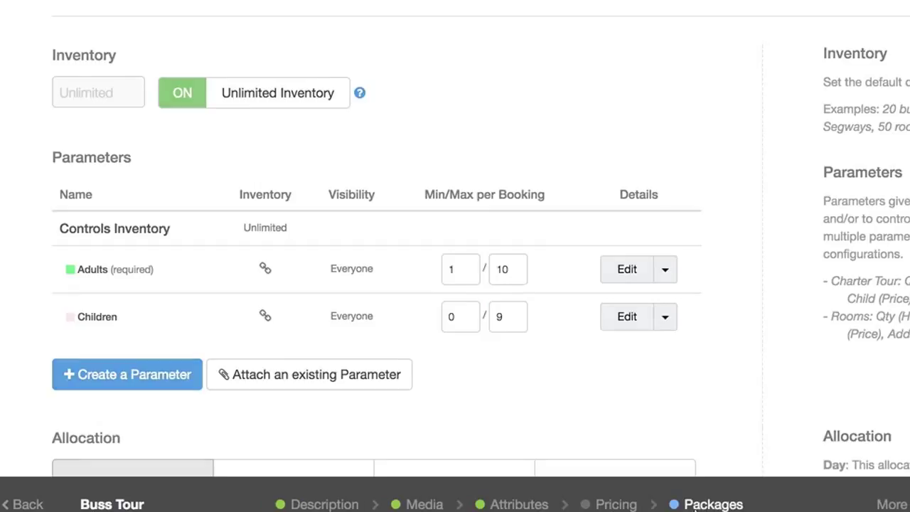
pyautogui.click(615, 498)
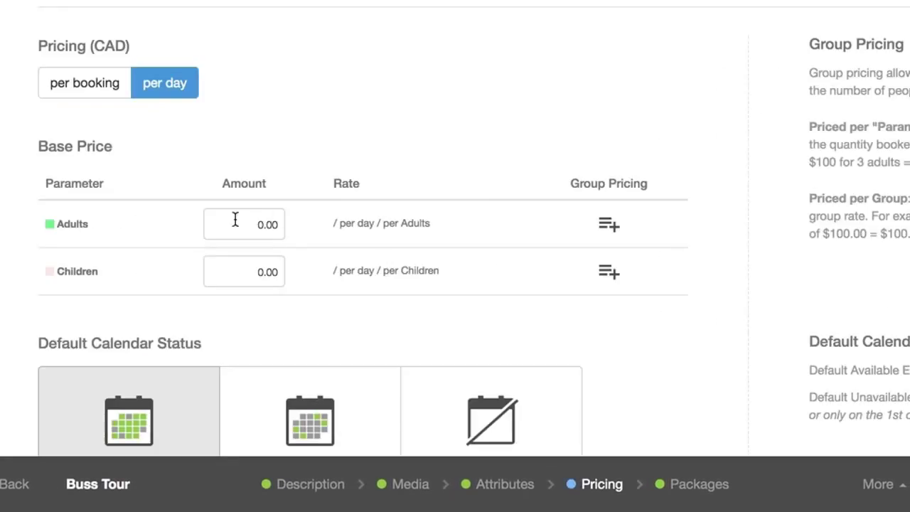
pyautogui.click(267, 240)
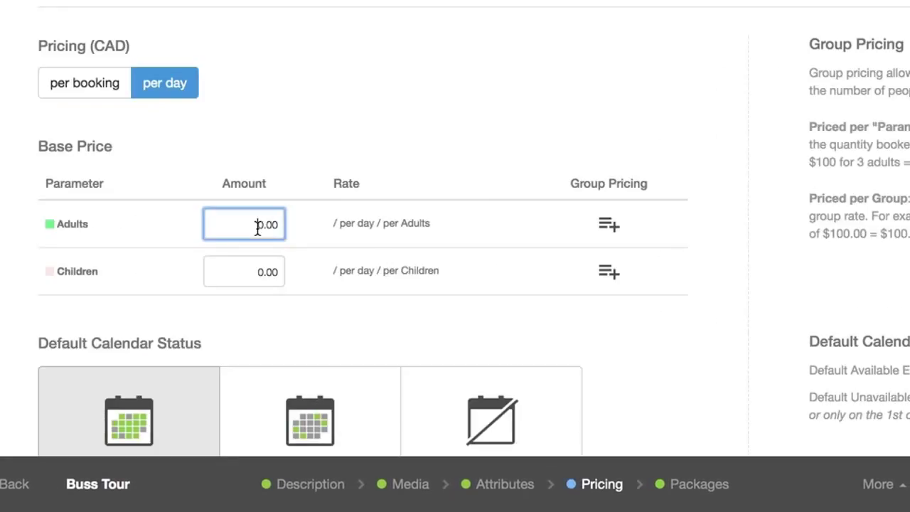
pyautogui.click(254, 268)
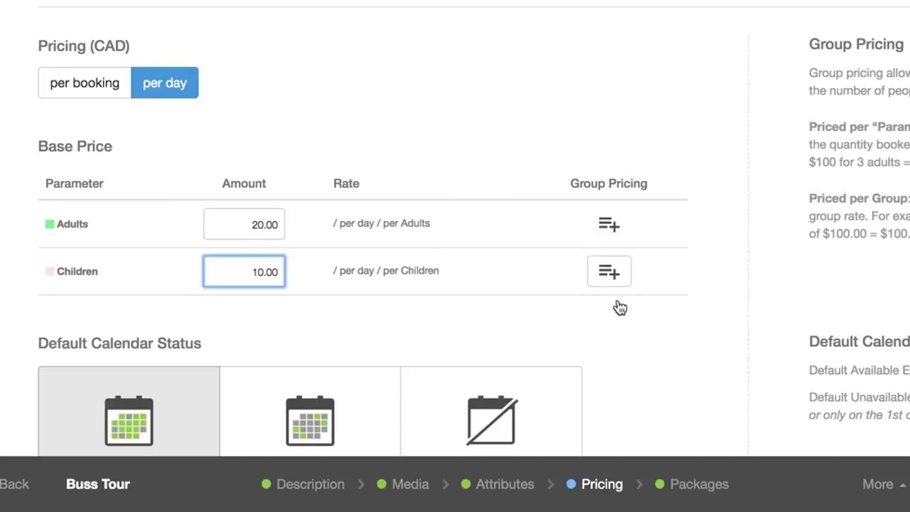
pyautogui.scroll(-10, 612, 299)
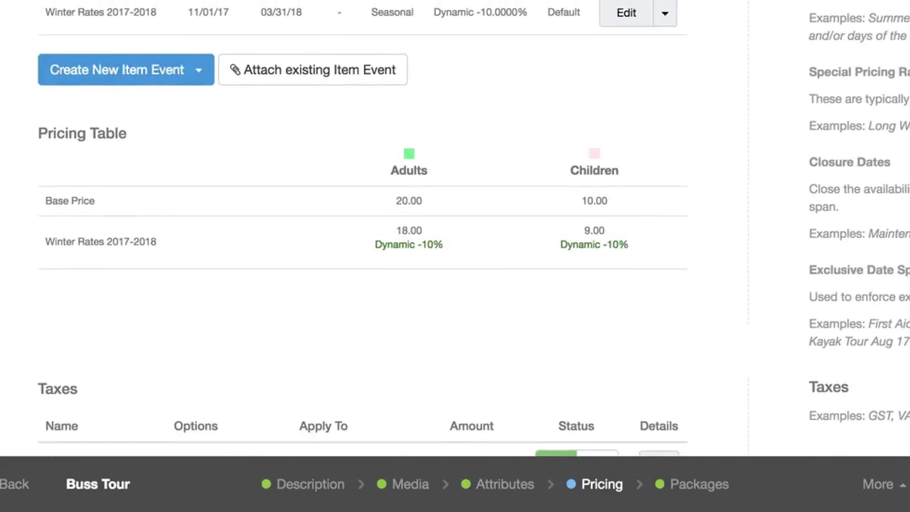
# Attach the Bus item to the tour as a package add-on
pyautogui.click(686, 487)
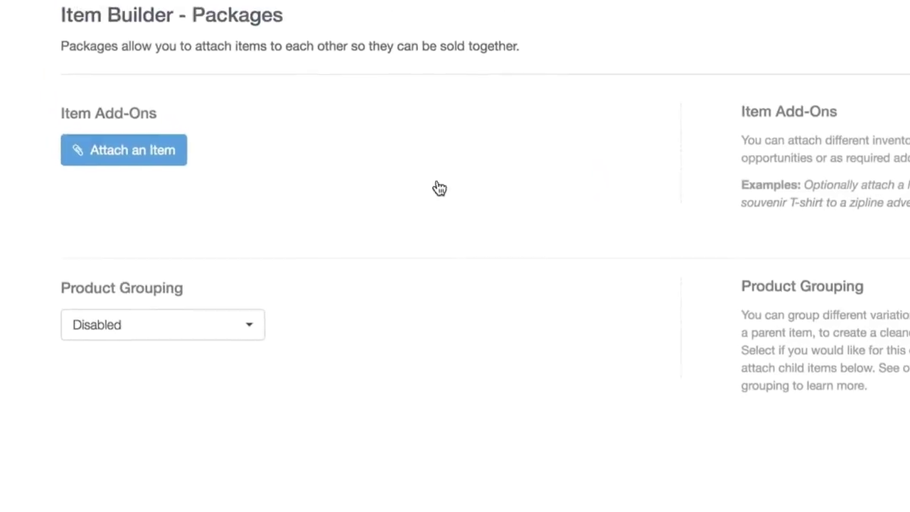
pyautogui.click(189, 186)
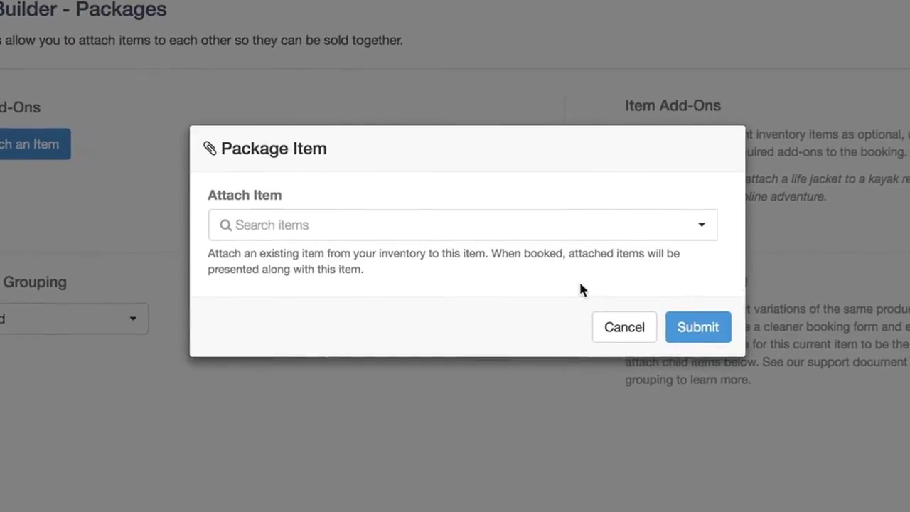
pyautogui.click(490, 233)
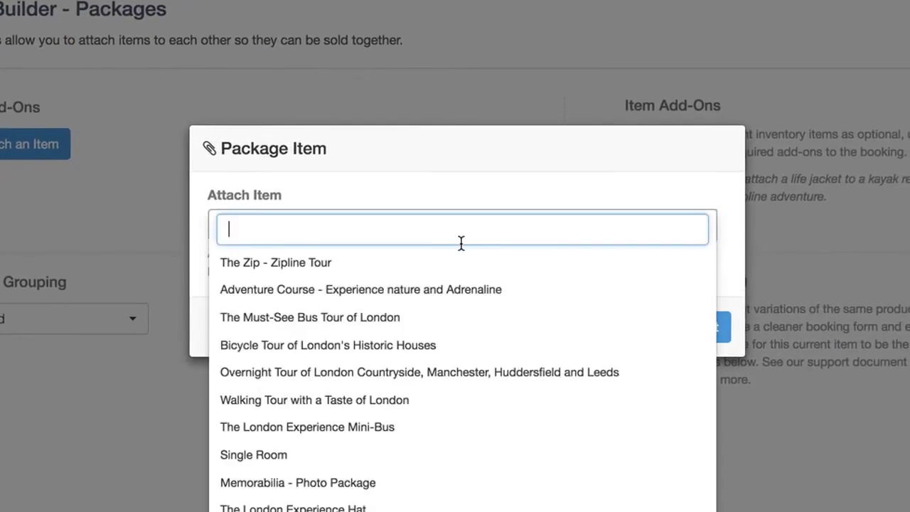
pyautogui.write('buss')
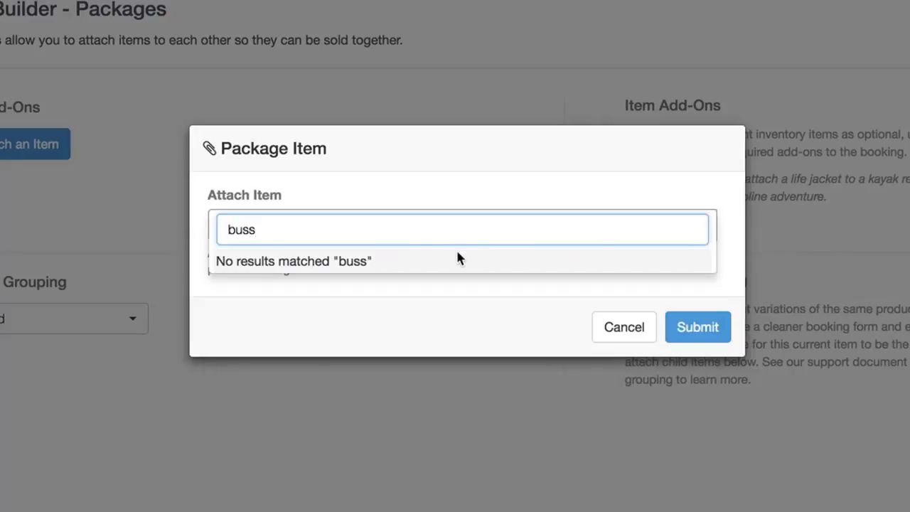
pyautogui.press('BackSpace')
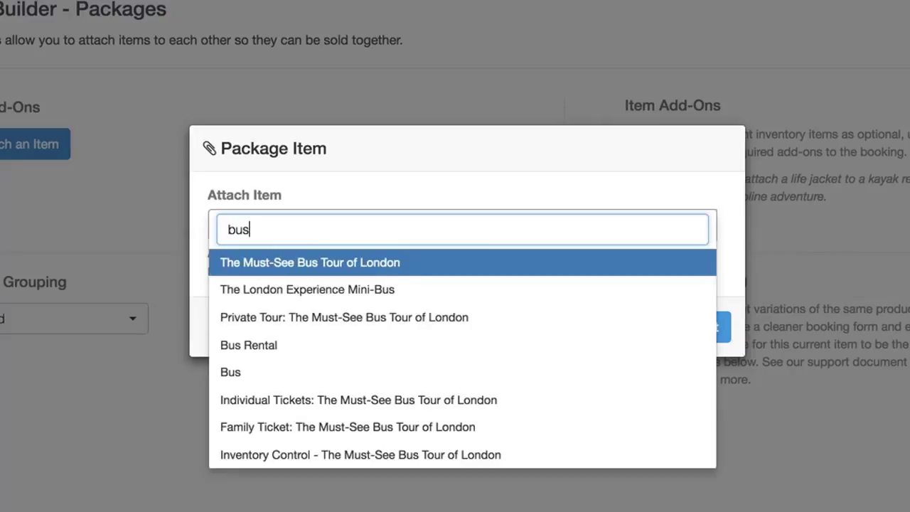
pyautogui.click(401, 374)
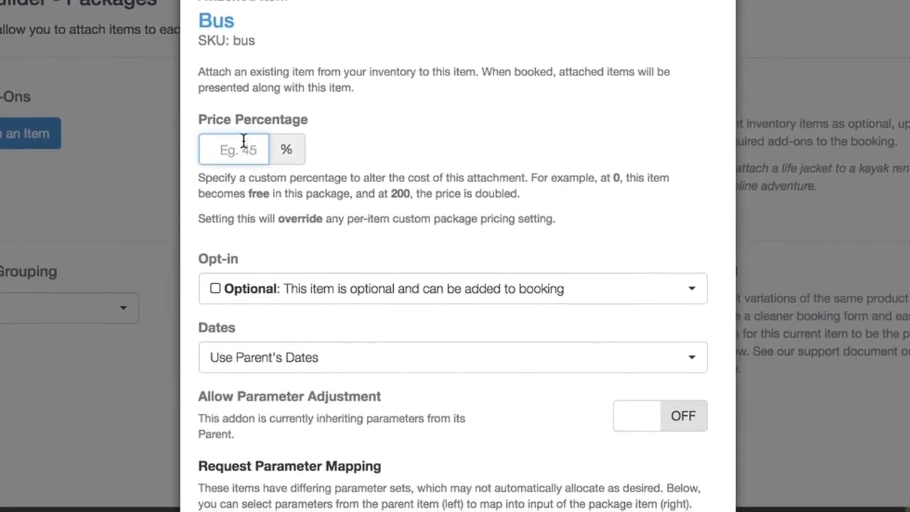
# Make the Bus add-on Required - Hidden, map both Adults and Children to Bus Capacity, and submit the package settings
pyautogui.click(320, 292)
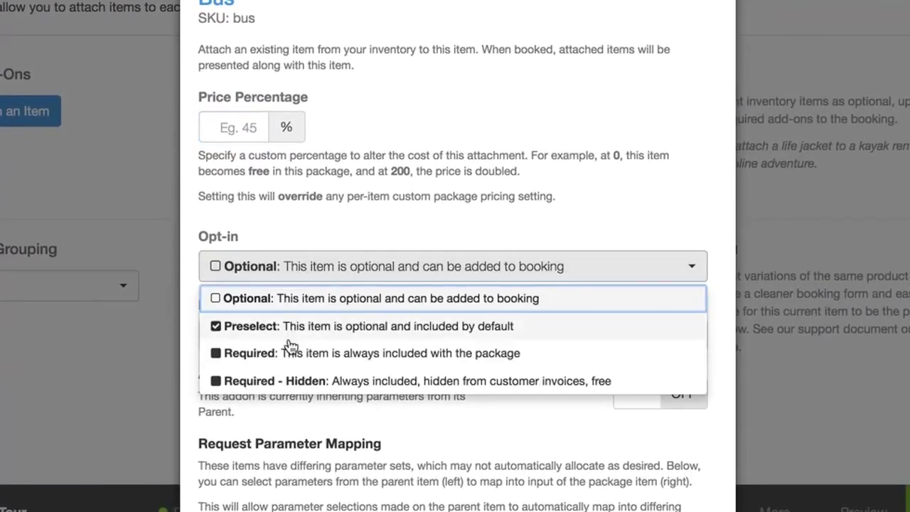
pyautogui.click(291, 382)
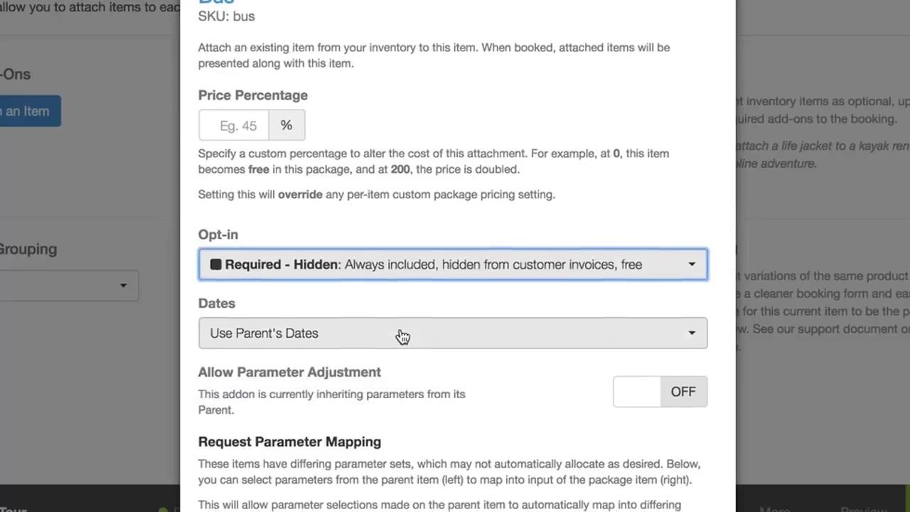
pyautogui.scroll(-5, 400, 335)
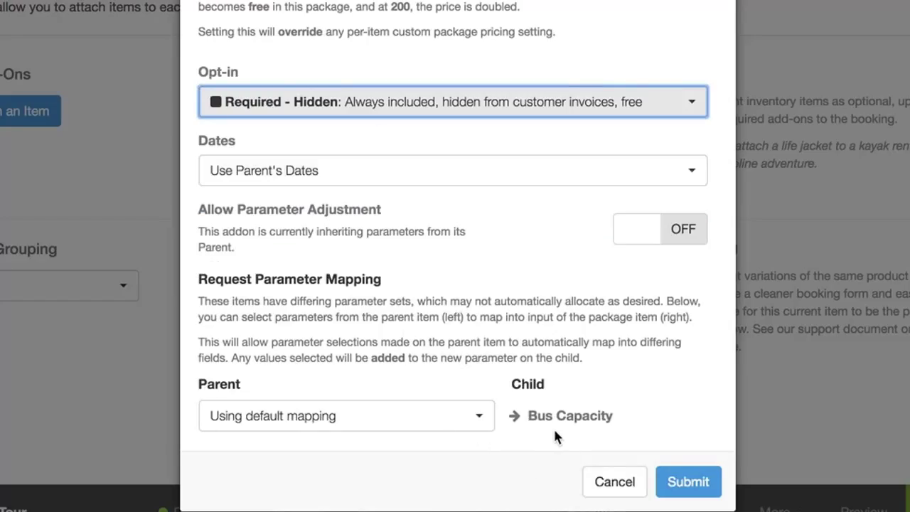
pyautogui.click(448, 424)
pyautogui.click(365, 451)
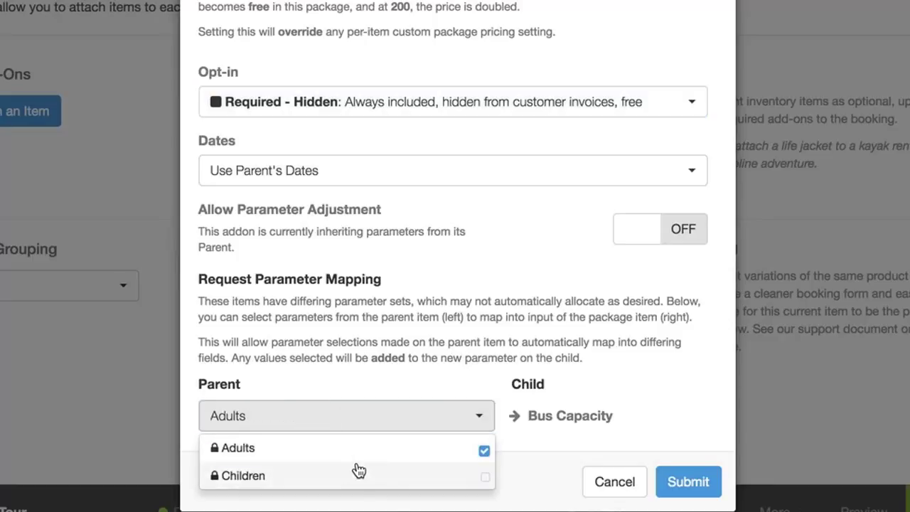
pyautogui.click(361, 477)
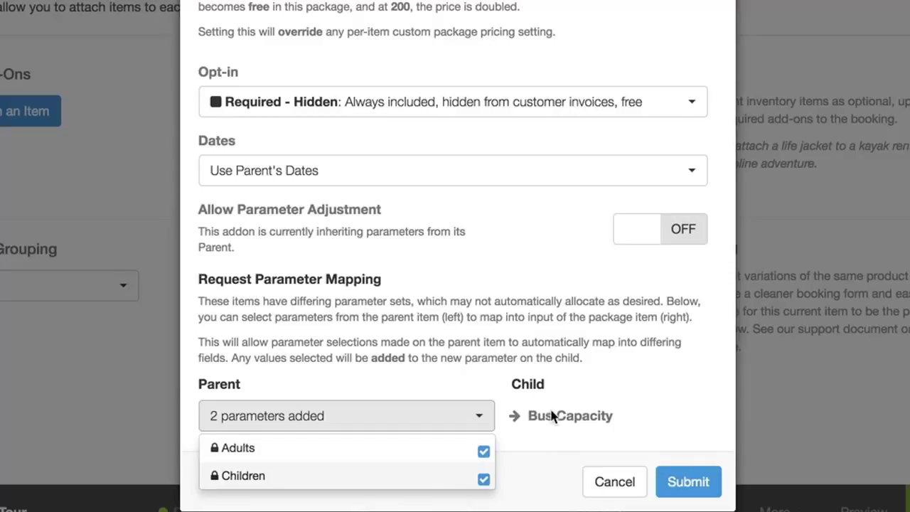
pyautogui.click(688, 483)
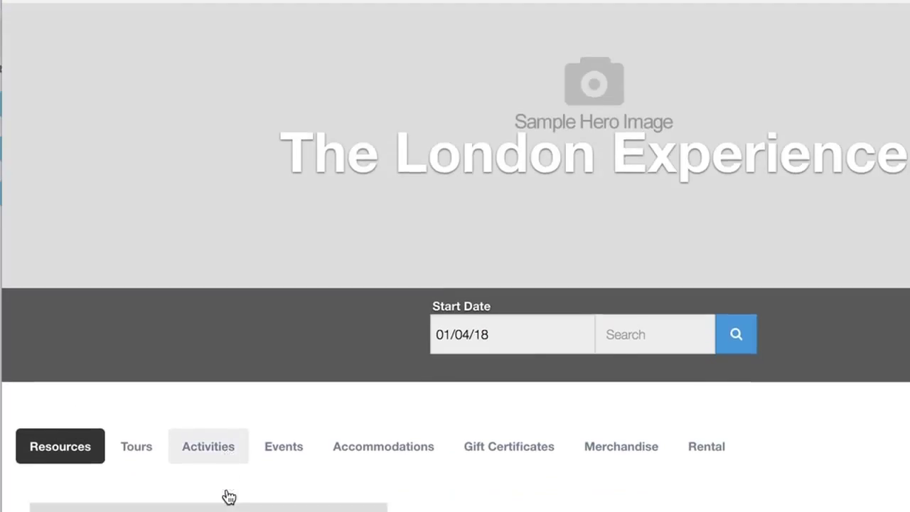
# On the public booking page, find Bus Tour in the Tours category and open its booking form
pyautogui.scroll(-2, 185, 456)
pyautogui.click(137, 391)
pyautogui.scroll(-5, 187, 437)
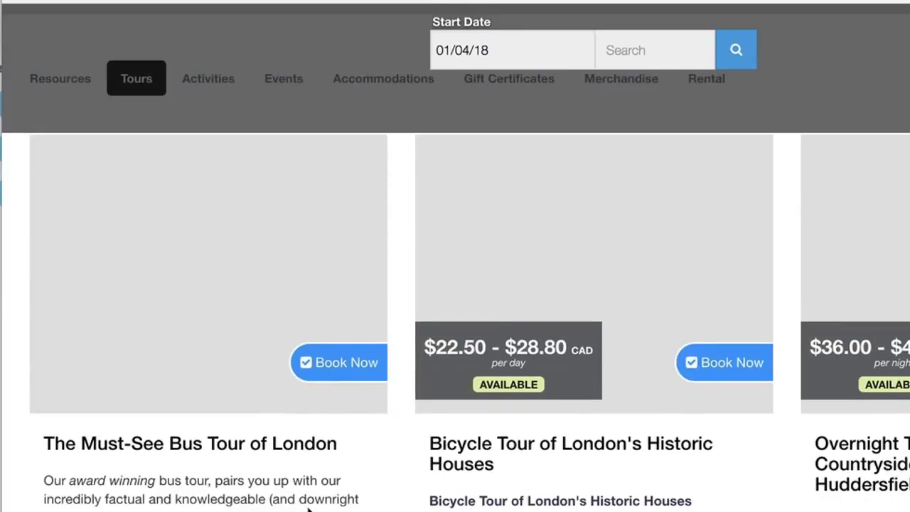
pyautogui.scroll(-8, 316, 263)
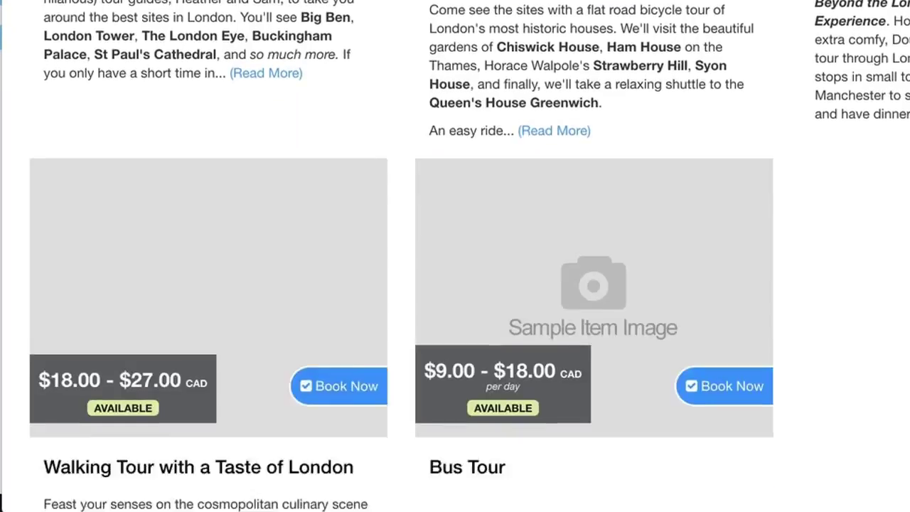
pyautogui.scroll(-2, 700, 329)
pyautogui.click(700, 330)
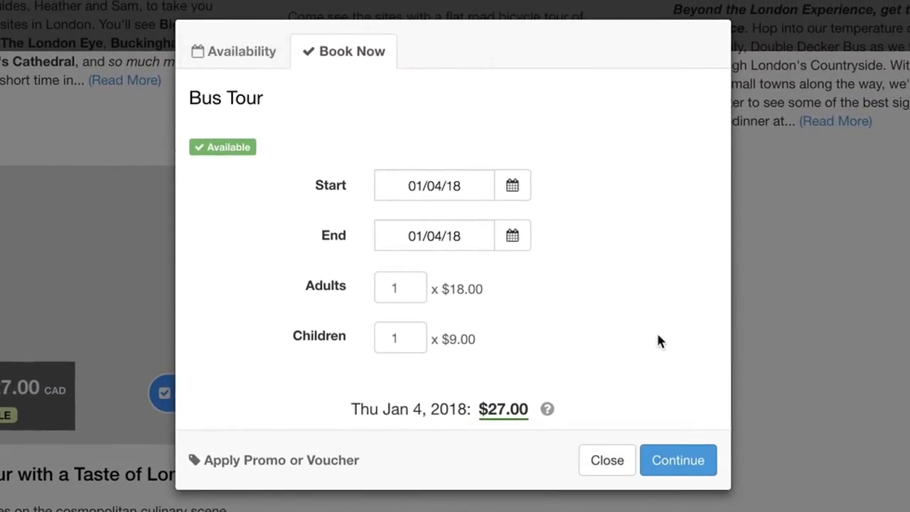
# Test the shared bus capacity by requesting 10 adults with 1 child, and 8 adults with 5 children
pyautogui.moveTo(419, 284); pyautogui.dragTo(419, 284)
pyautogui.click(419, 287)
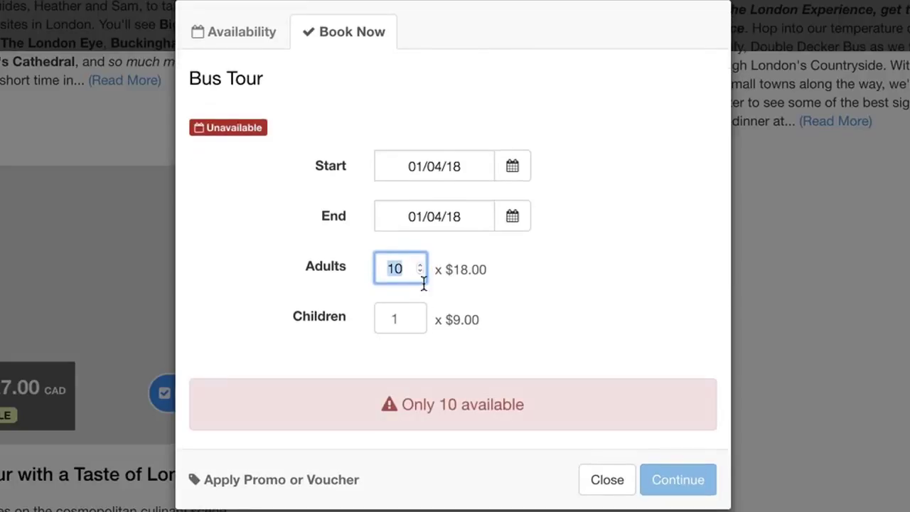
pyautogui.click(420, 274)
pyautogui.click(419, 273)
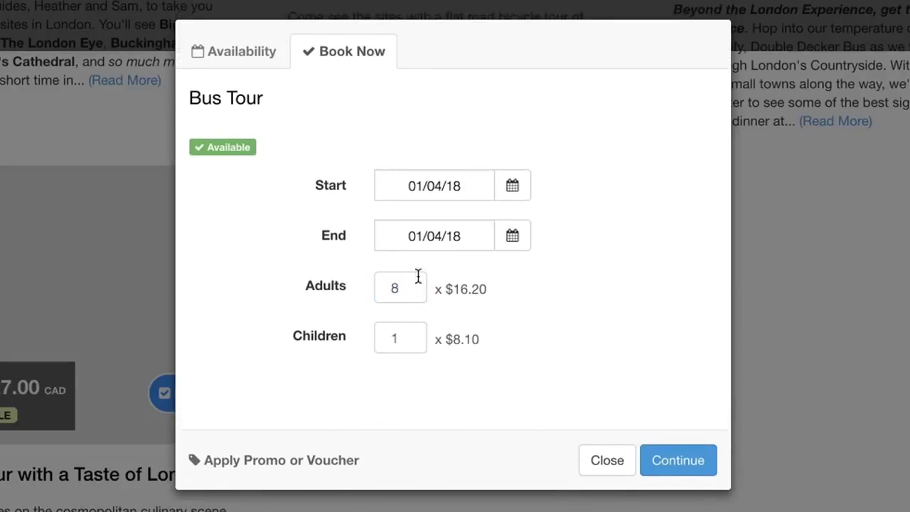
pyautogui.click(421, 334)
pyautogui.tripleClick(421, 334)
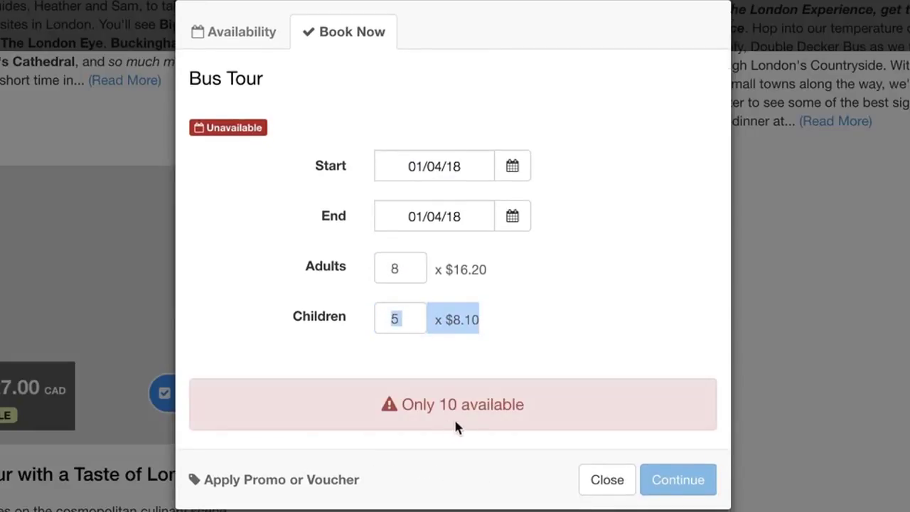